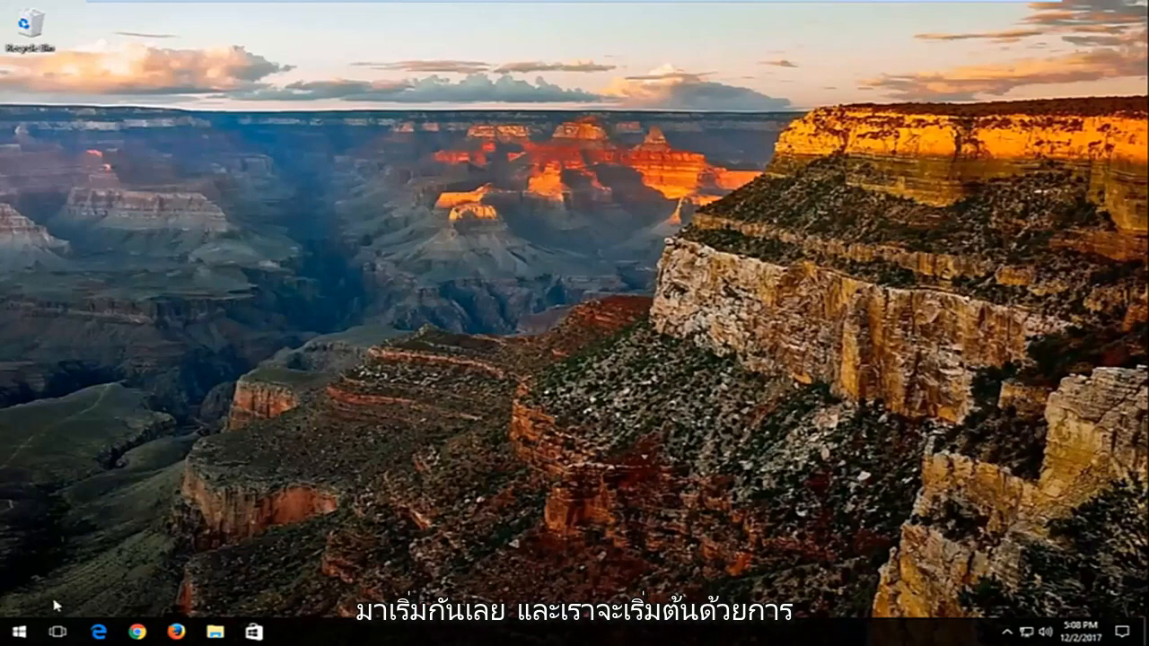
Search Start for "services" and launch the Services console
click(18, 631)
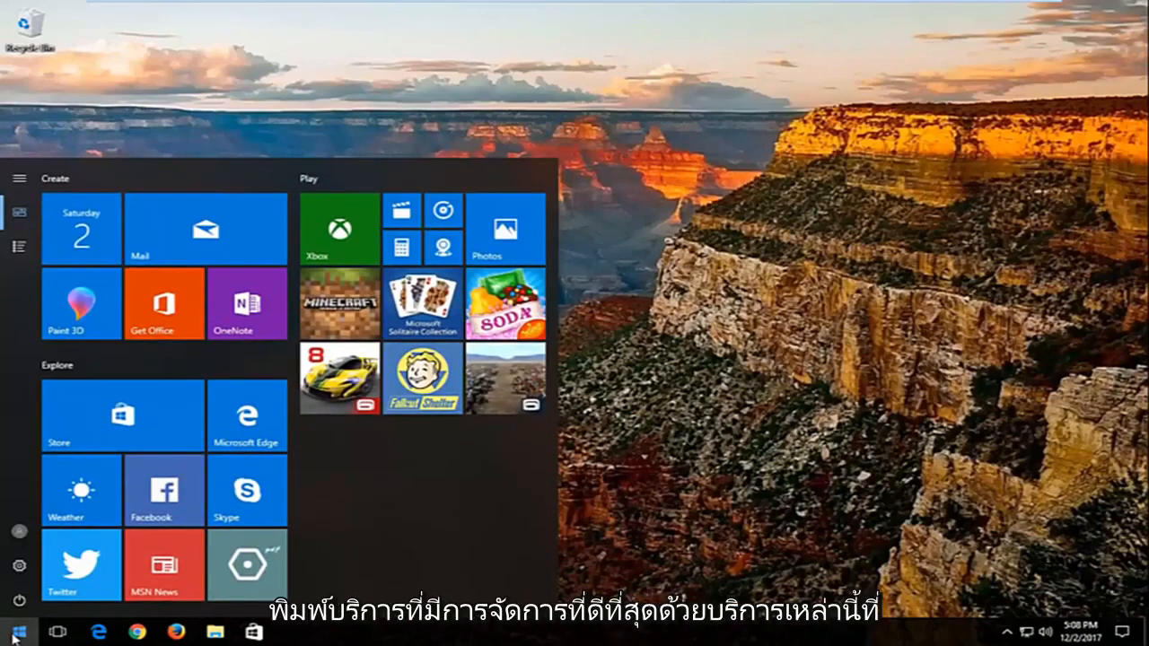
text(servic)
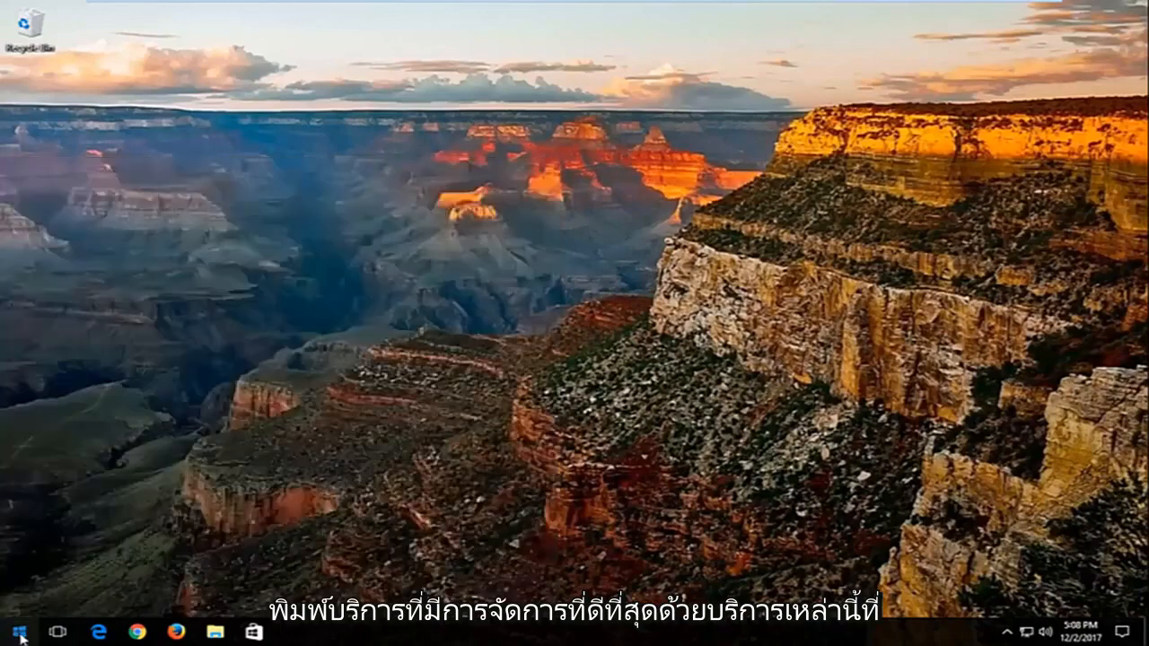
text(es)
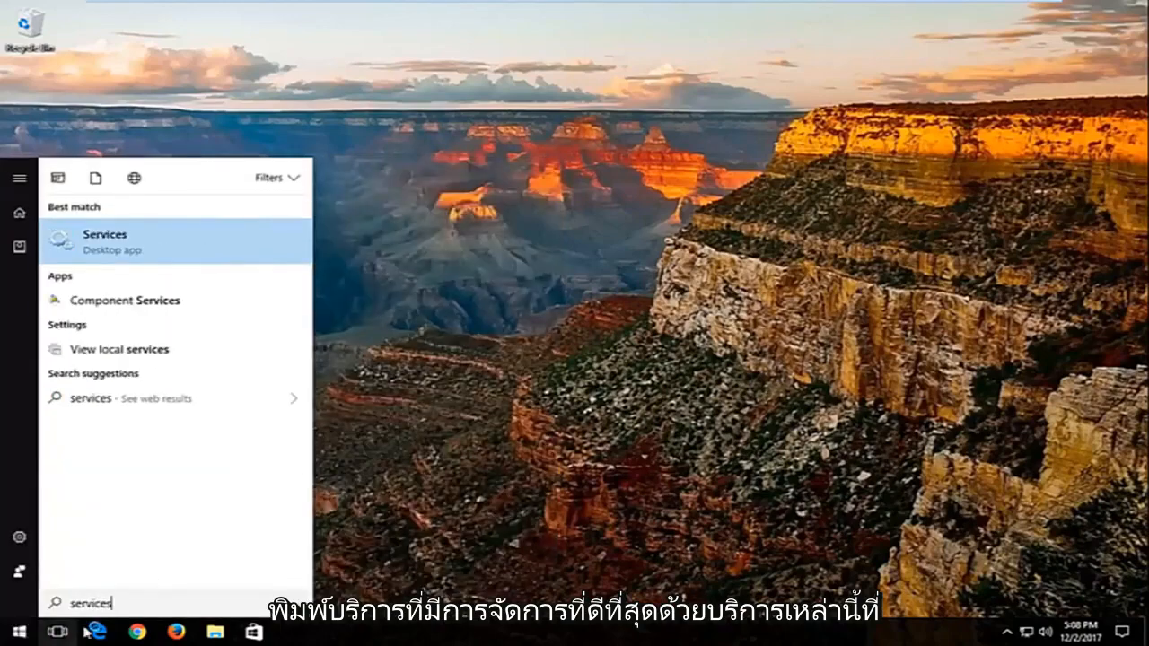
click(111, 249)
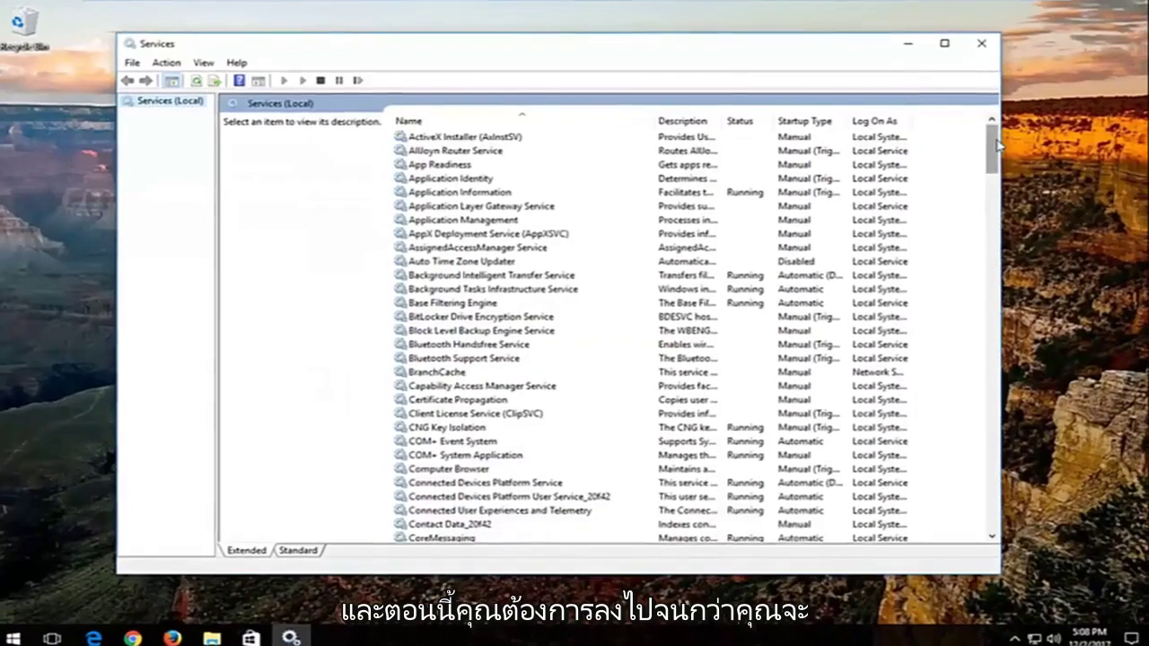
mouse_move(985, 149)
mouse_down()
mouse_move(996, 341)
mouse_move(1068, 433)
mouse_up()
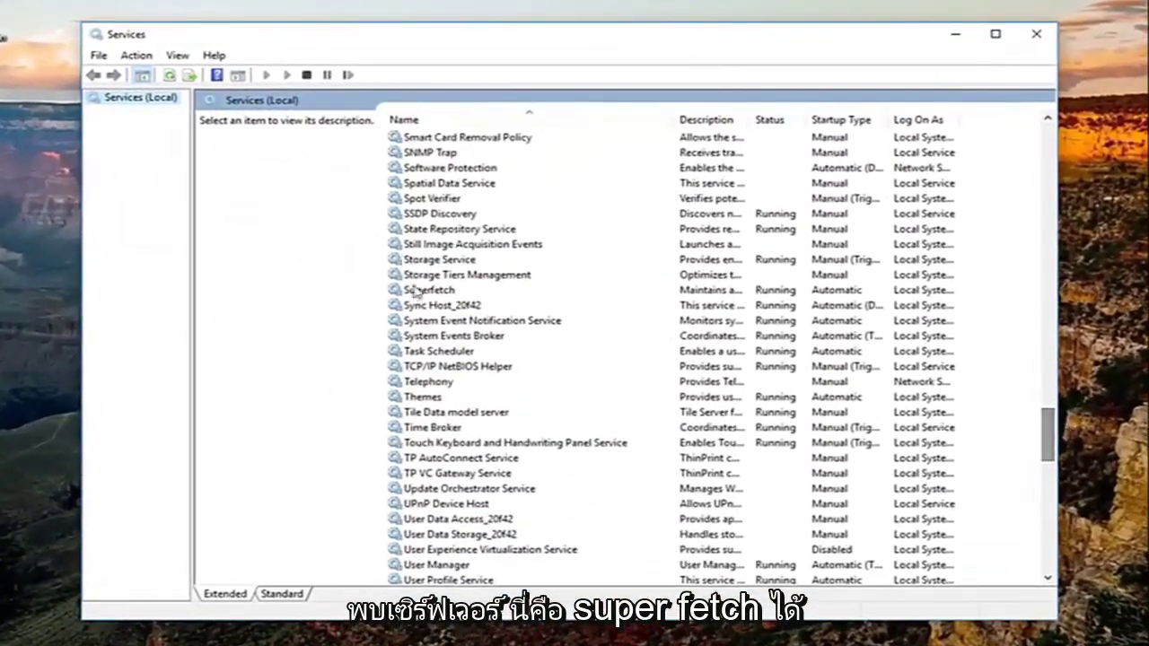
Select the Superfetch service and bring up its context menu
click(419, 295)
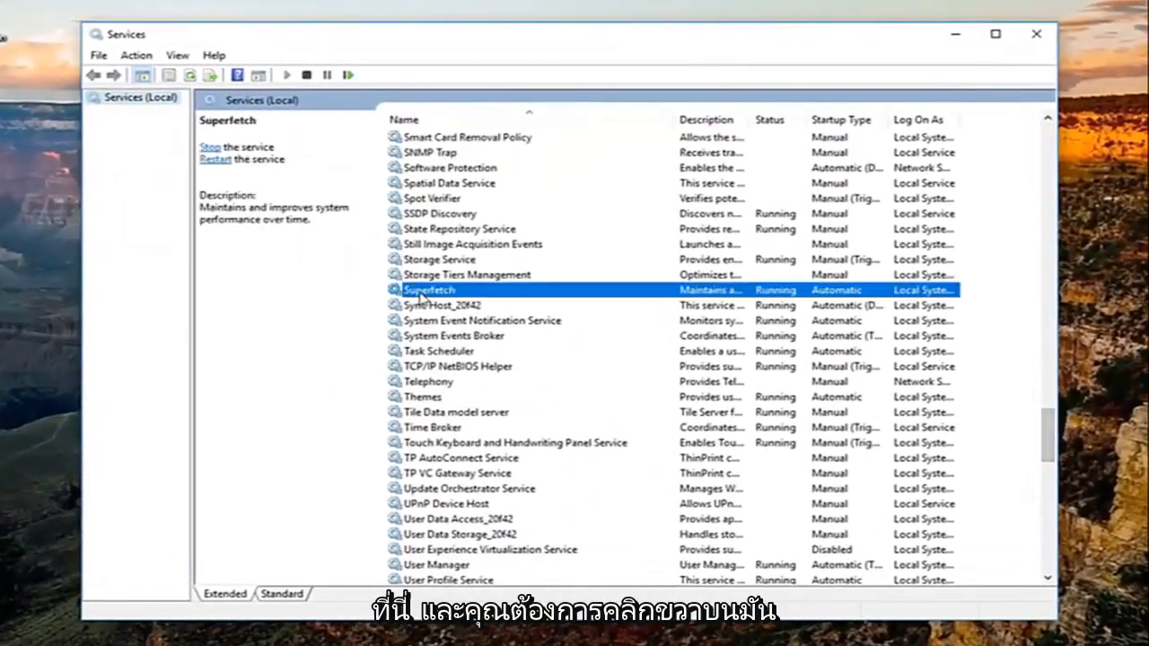
right_click(421, 297)
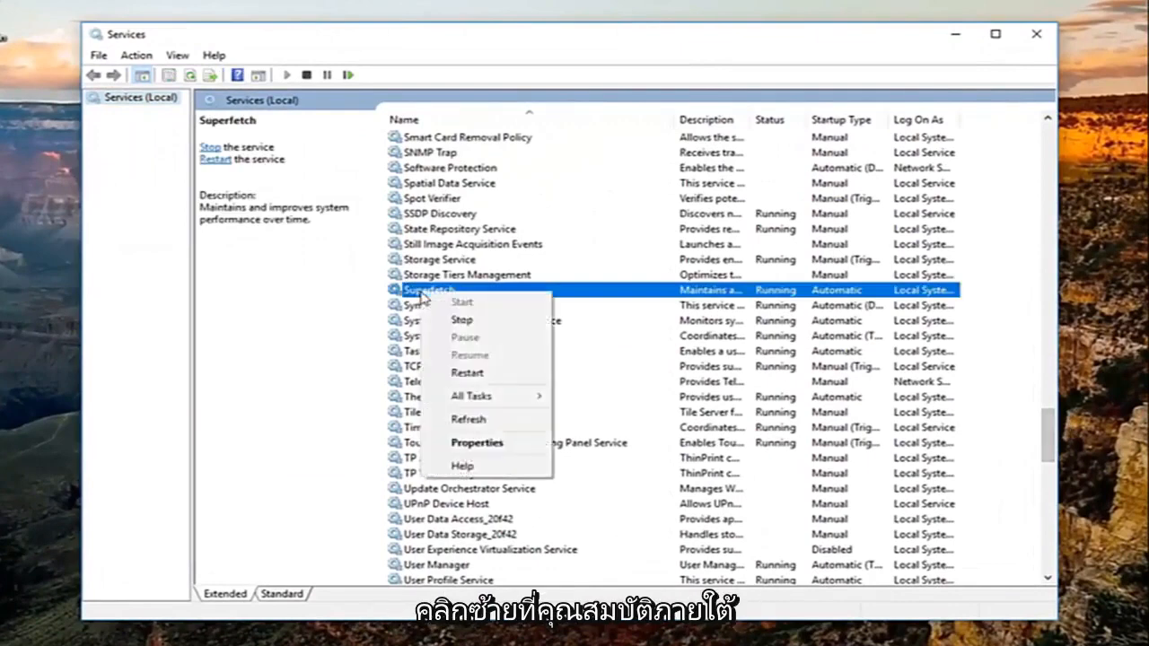
Set Superfetch's startup type to Disabled in its properties, apply it, and close Services
click(477, 442)
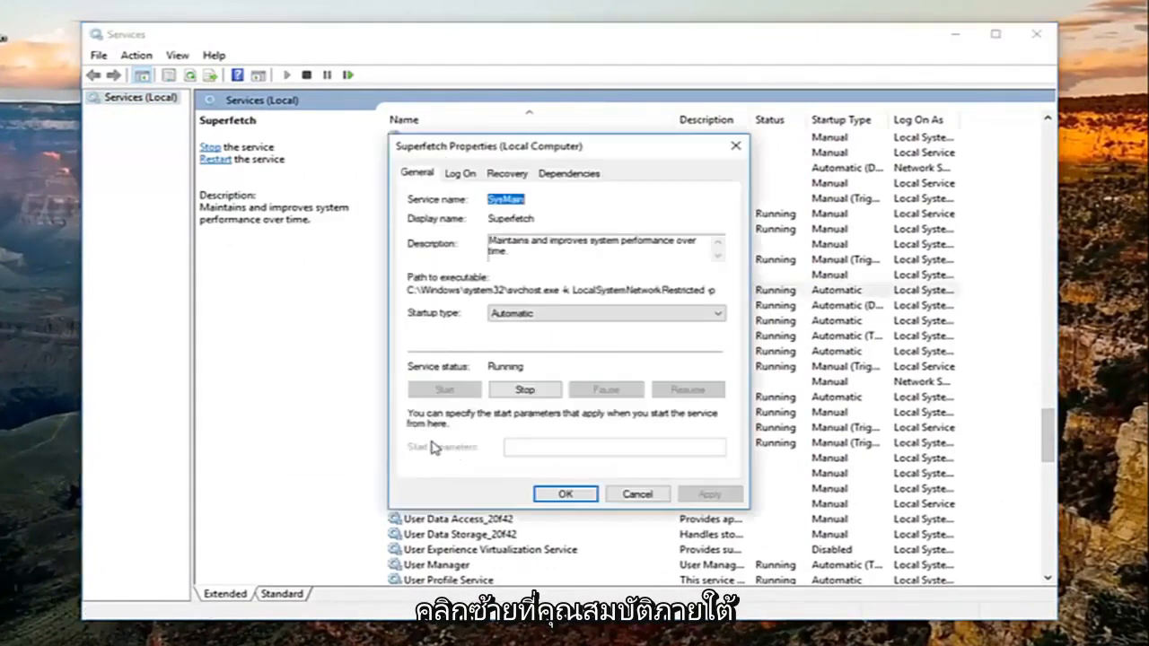
click(695, 316)
click(507, 360)
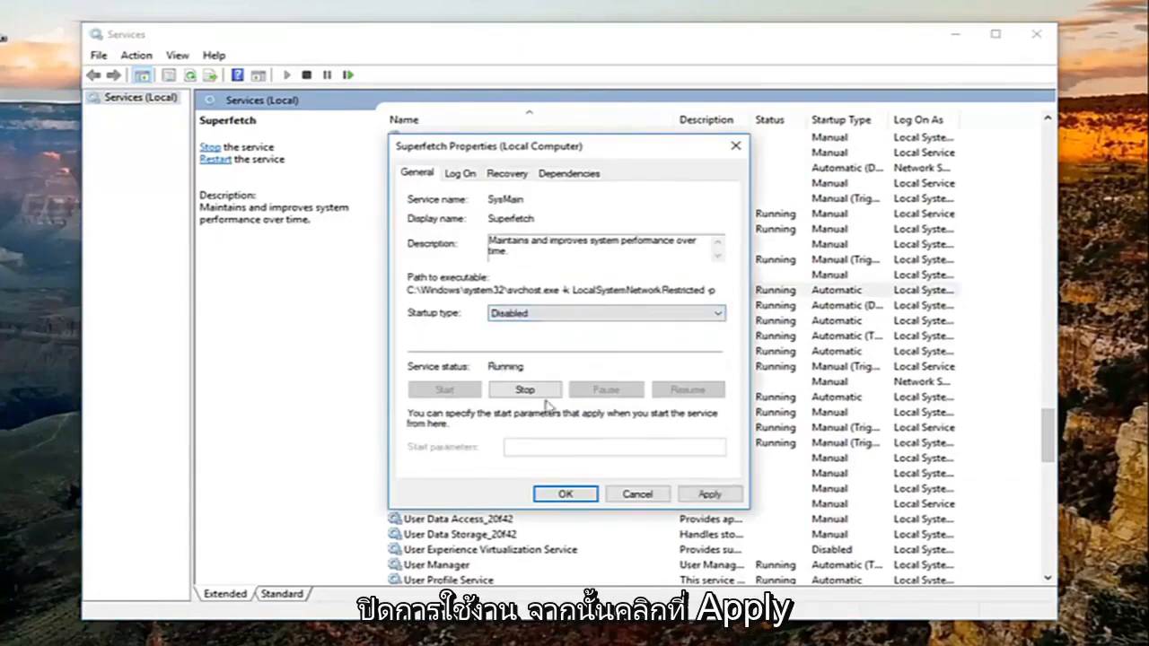
click(708, 493)
click(565, 494)
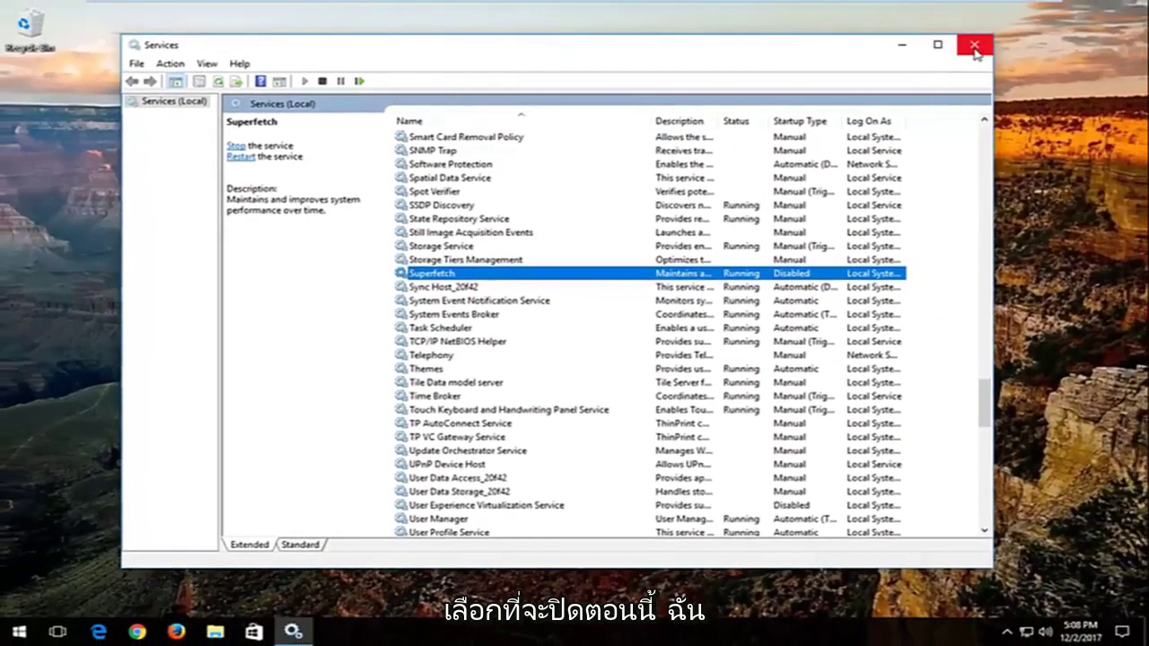
click(973, 45)
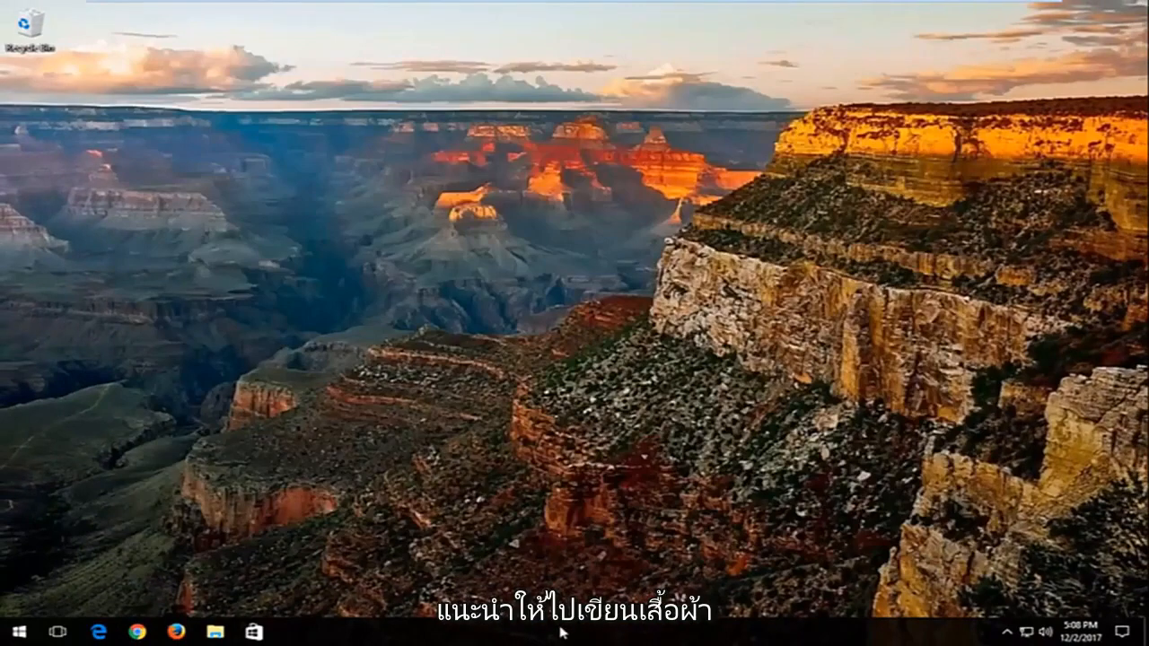
Launch Task Manager from the taskbar menu and reposition its window
right_click(611, 637)
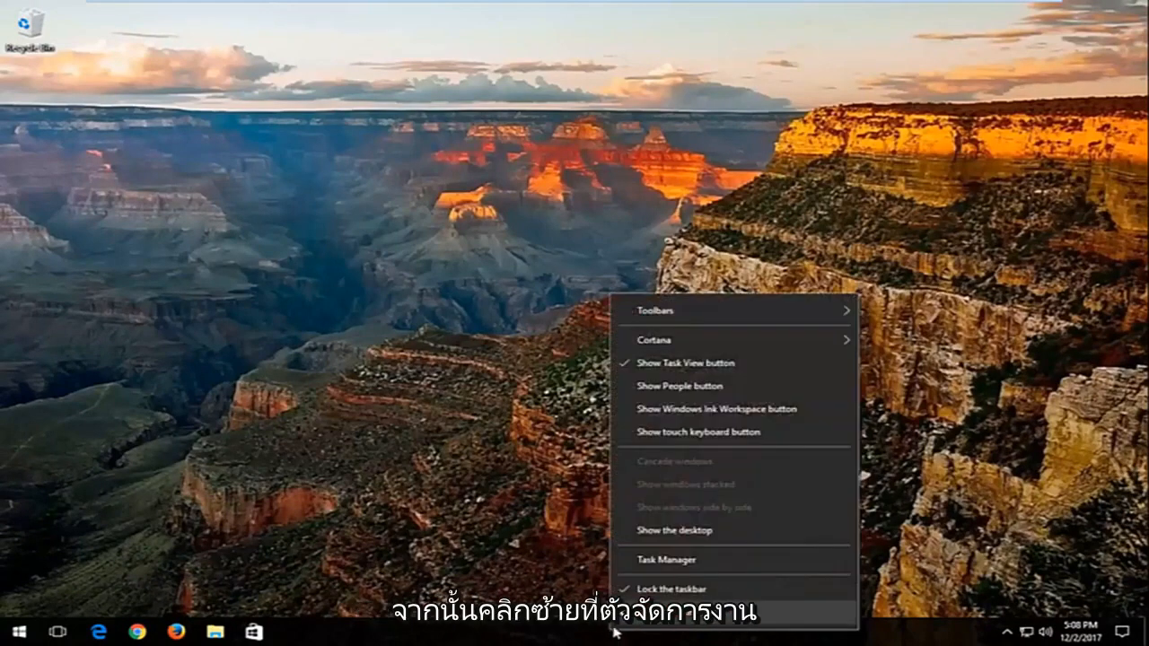
click(668, 563)
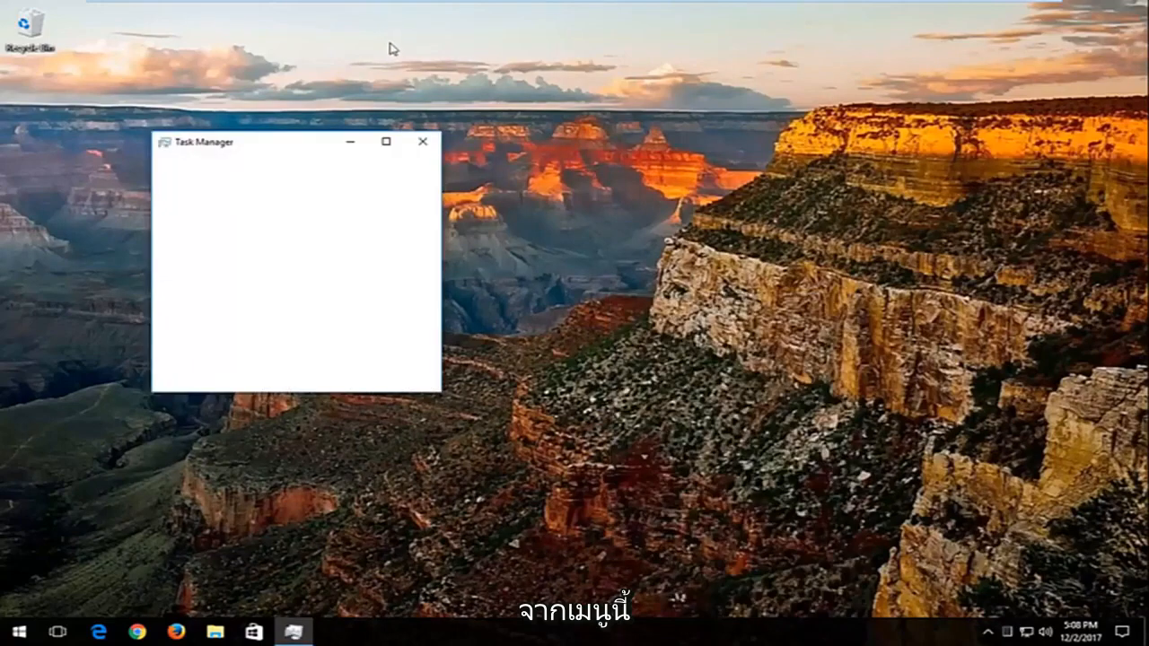
drag(277, 149, 473, 105)
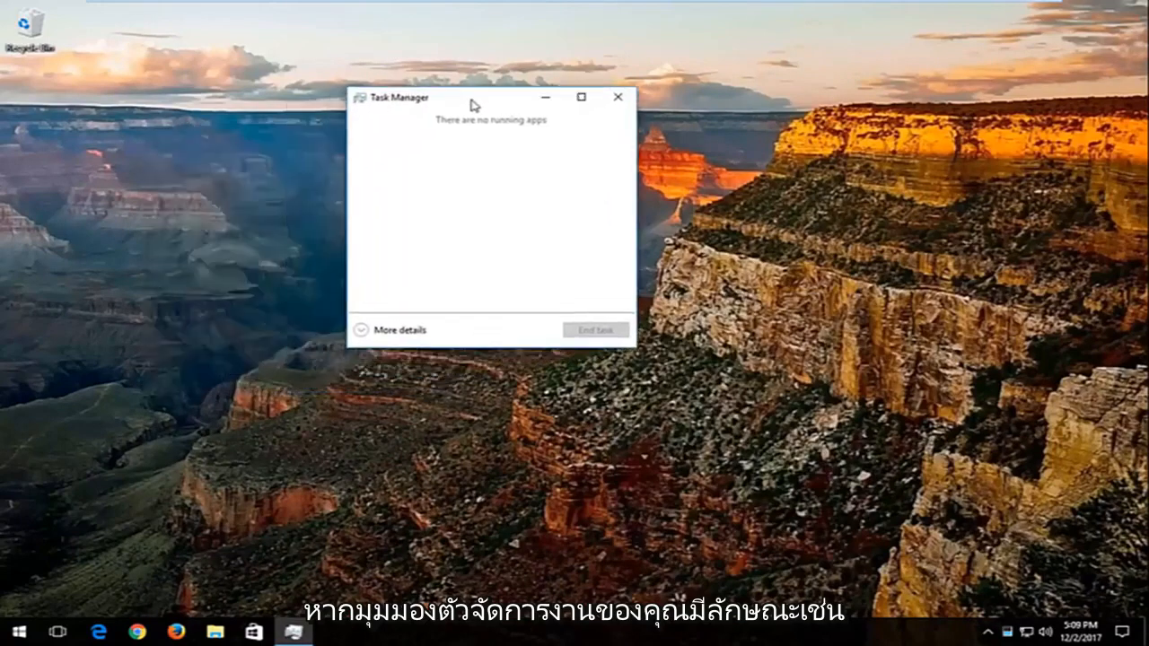
Expand to full details and review the Startup list entries: OneDrive, VMware Tools, Windows Defender
click(380, 331)
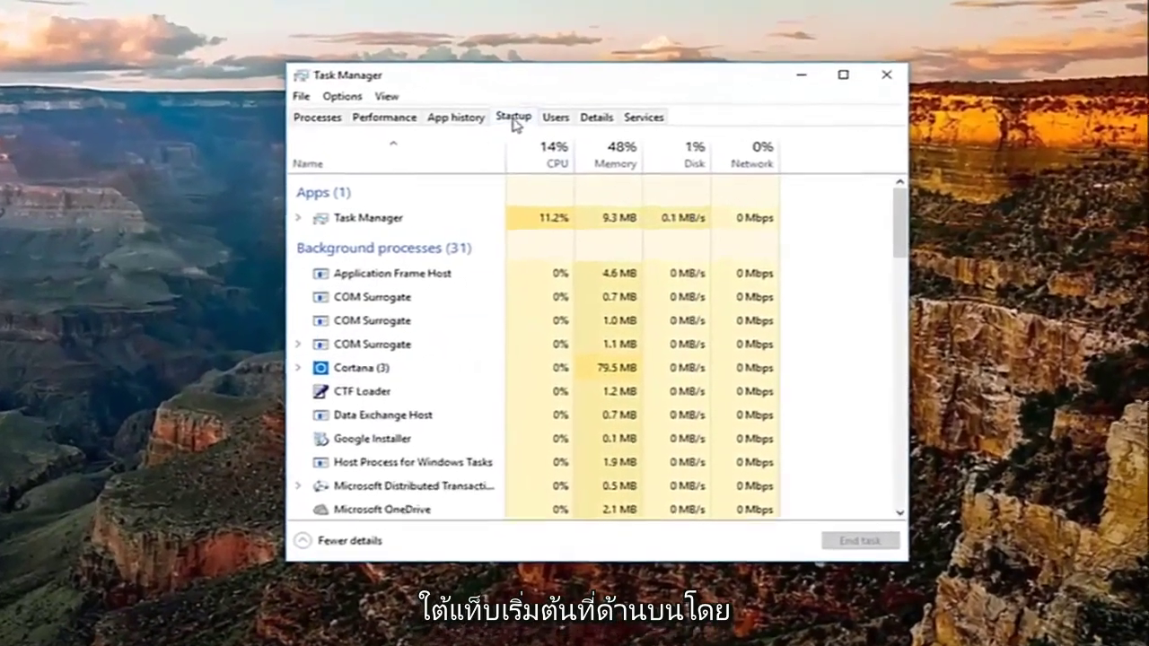
click(515, 124)
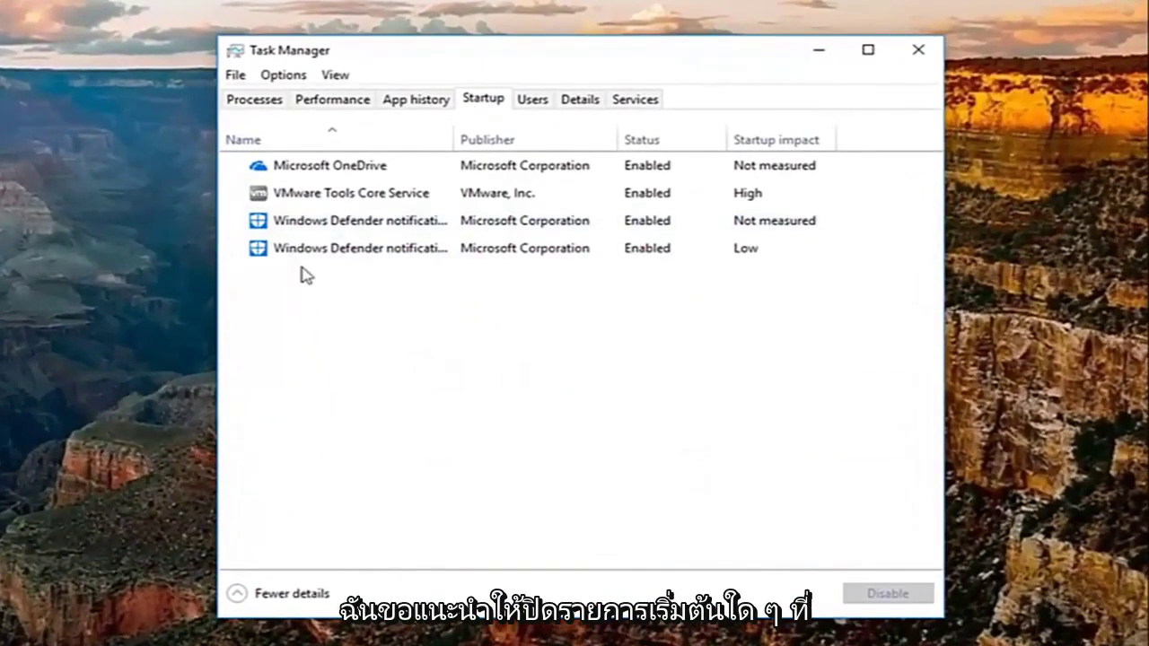
click(296, 193)
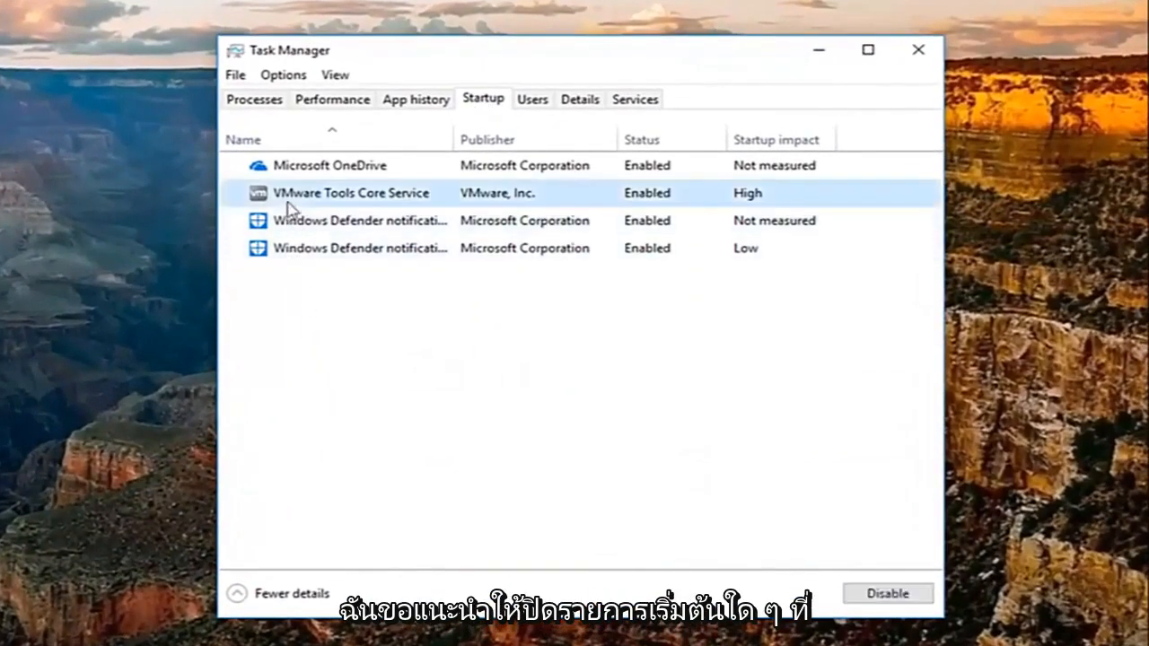
click(308, 247)
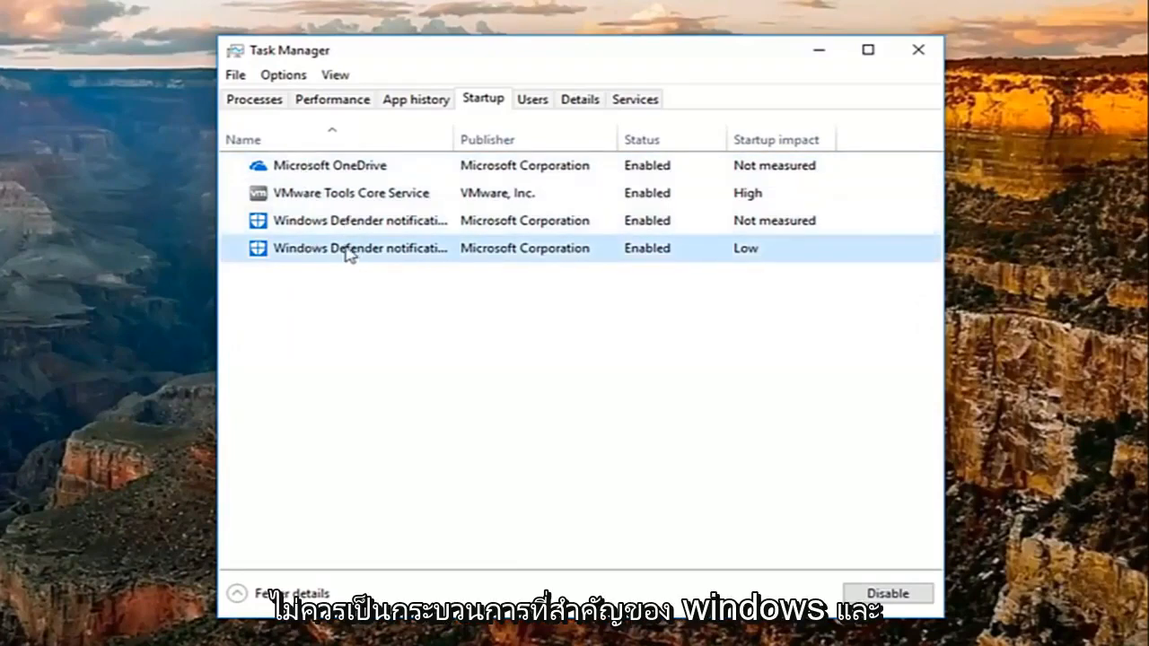
click(350, 176)
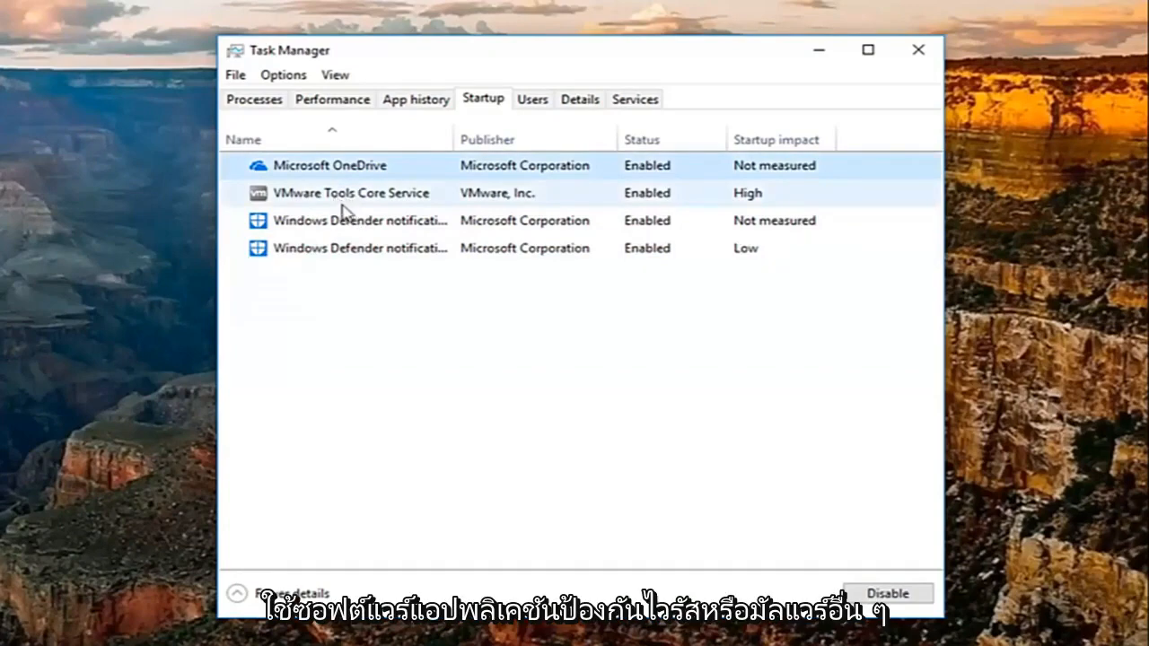
click(341, 203)
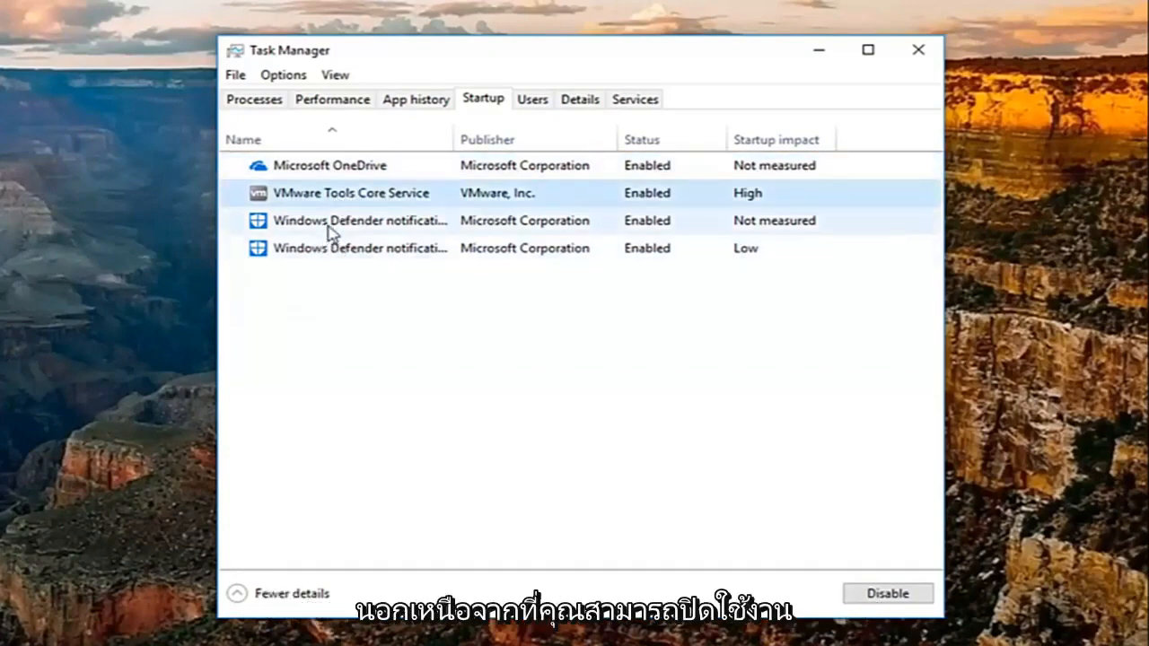
click(329, 226)
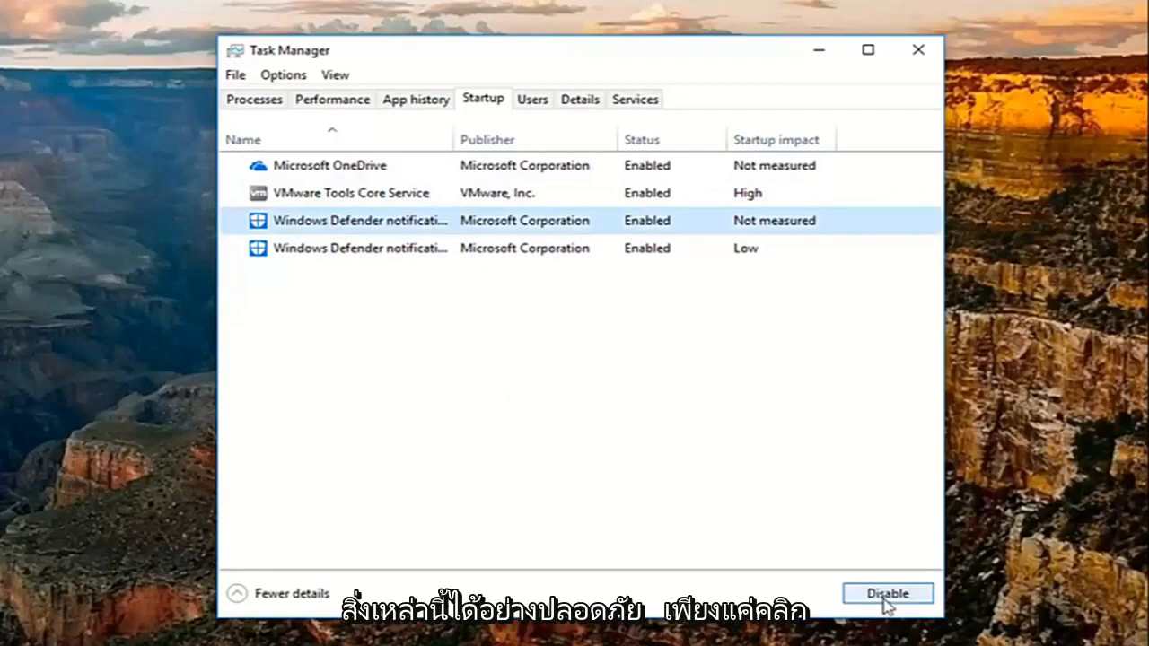
Disable Microsoft OneDrive at startup, re-enable it, then disable it again
click(343, 199)
click(319, 171)
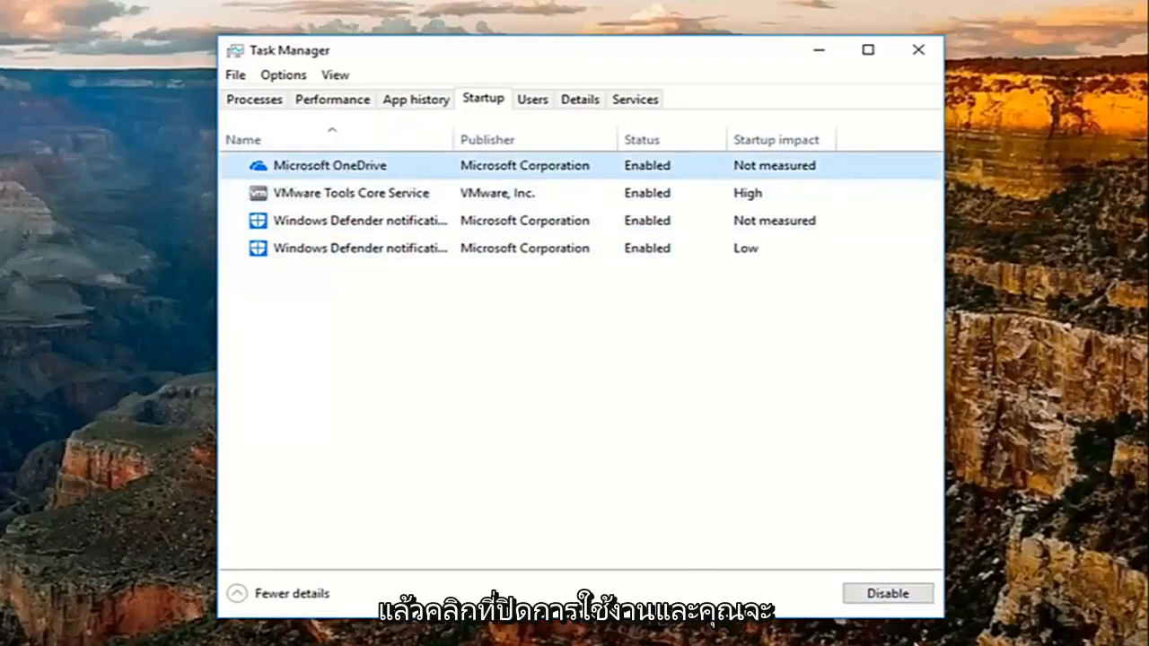
click(888, 595)
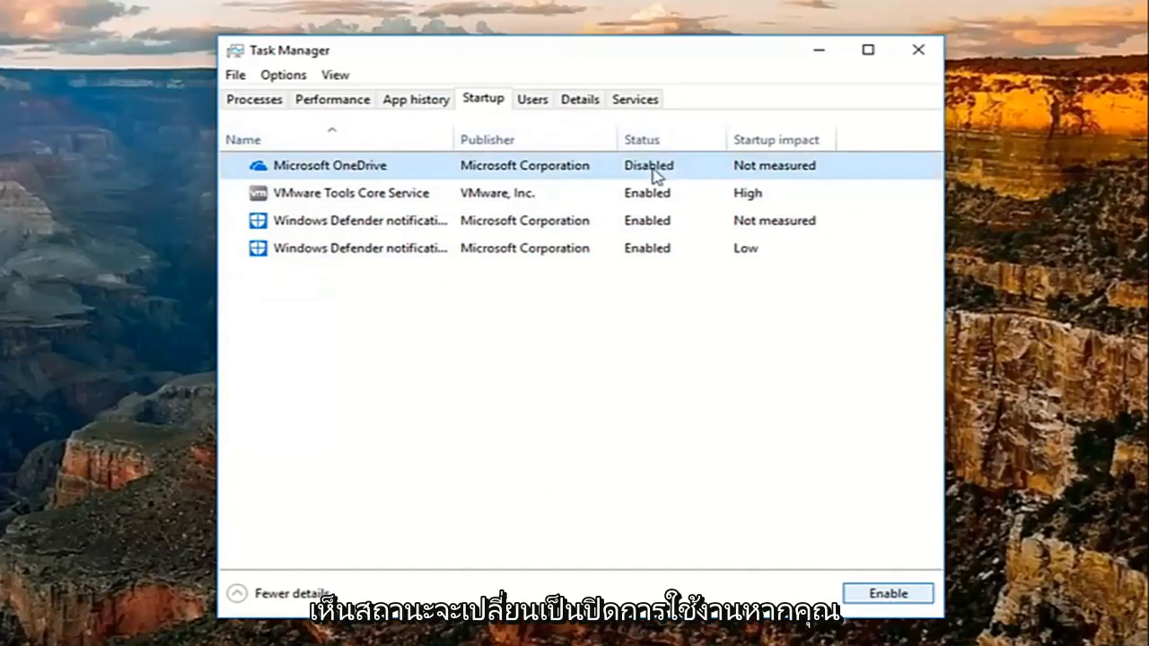
click(888, 593)
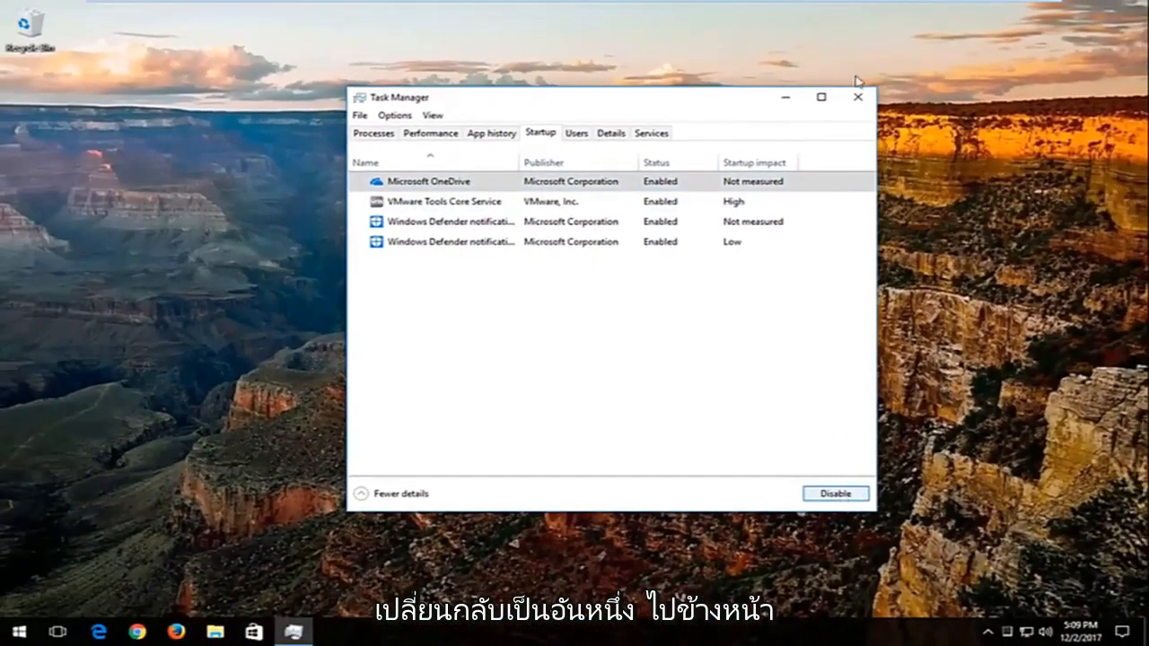
click(842, 499)
Close Task Manager and open Apps & features via a Start search for 'programs'
click(858, 97)
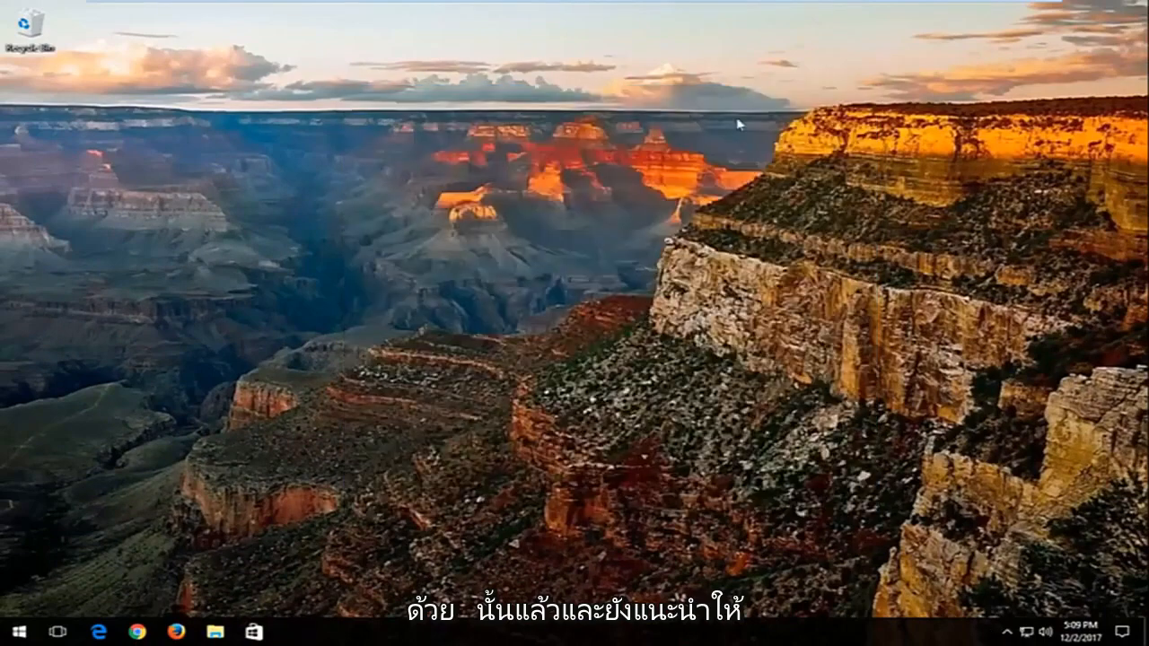
click(20, 632)
key(super+s)
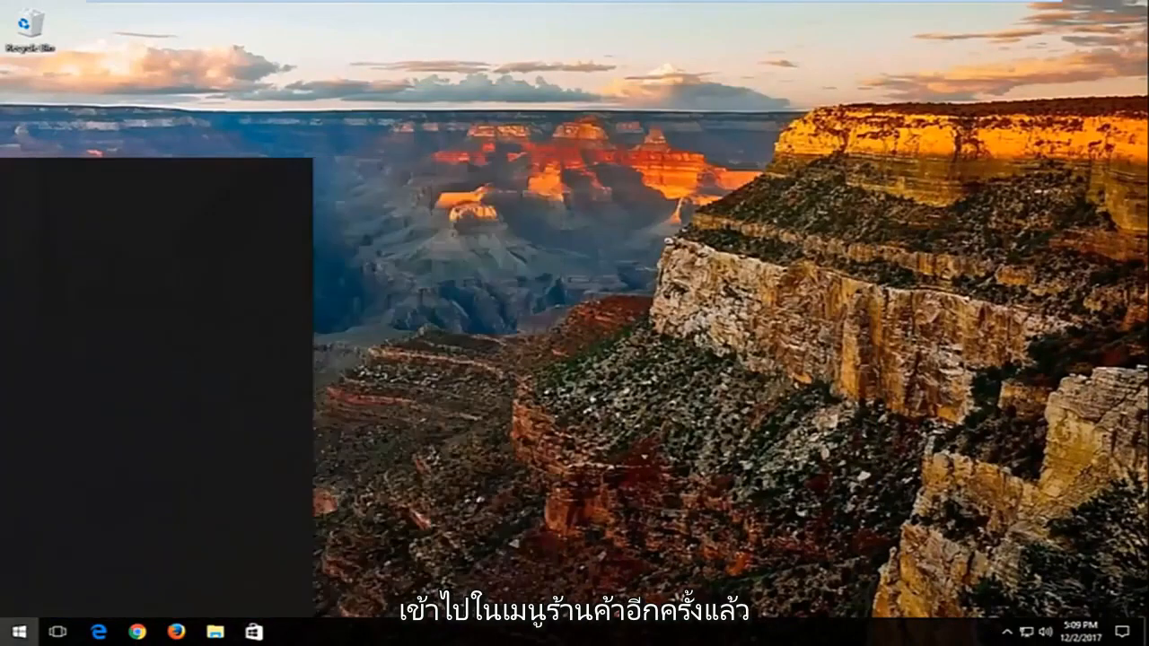
text(programs)
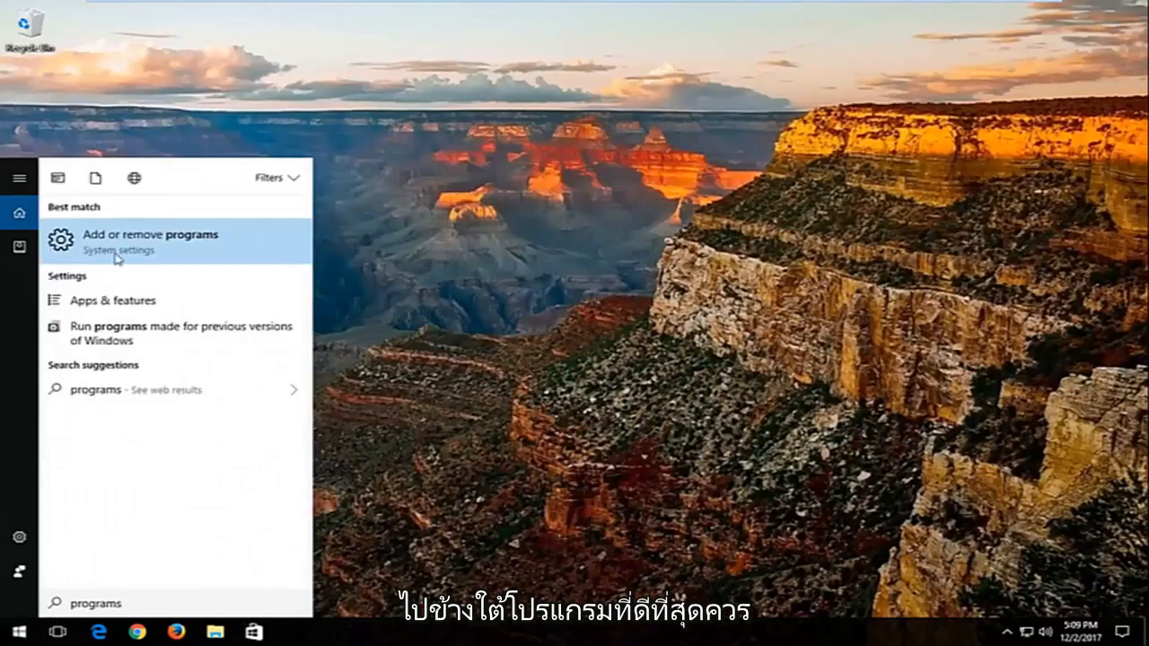
click(117, 259)
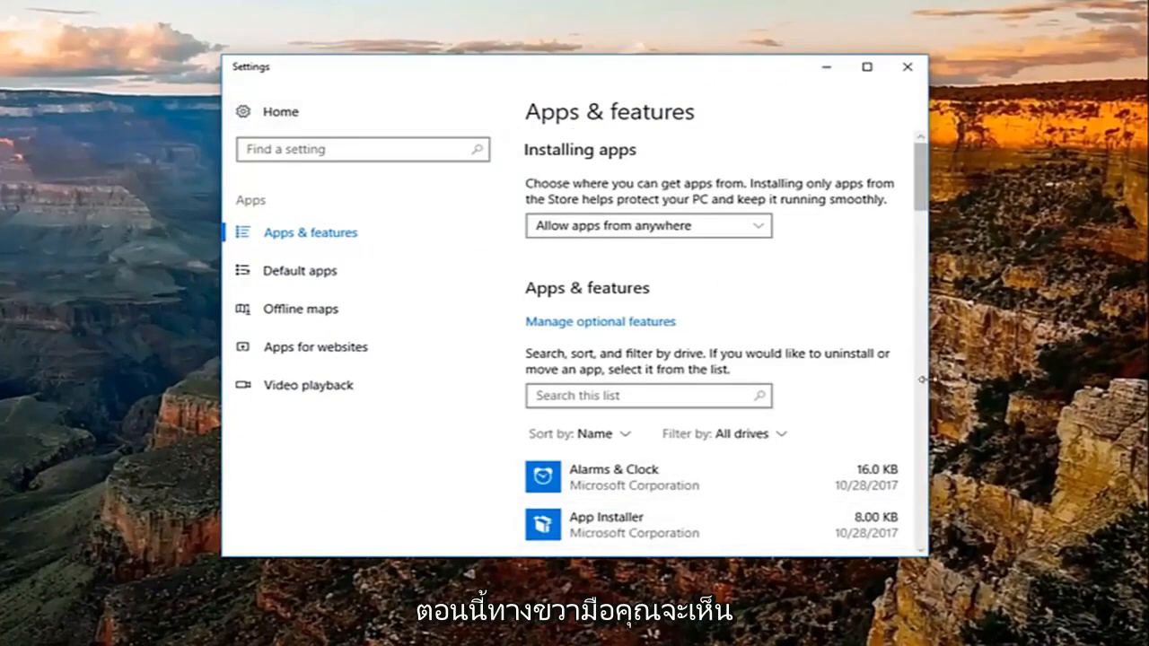
scroll(921, 199, down, 3)
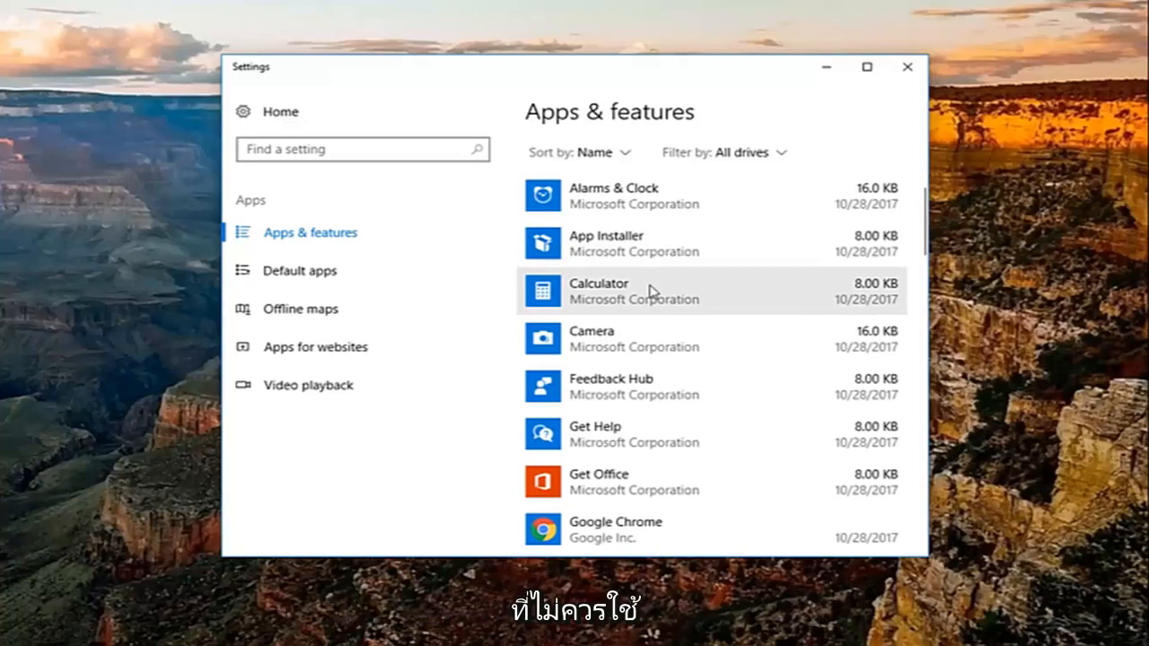
scroll(652, 292, up, 1)
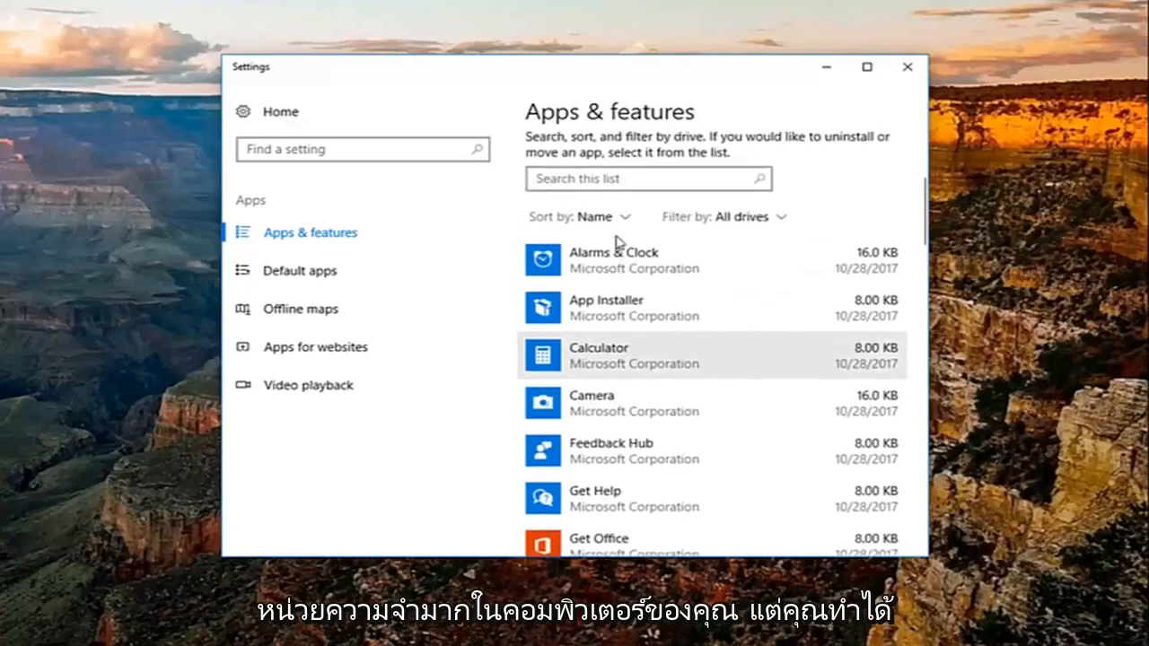
click(619, 261)
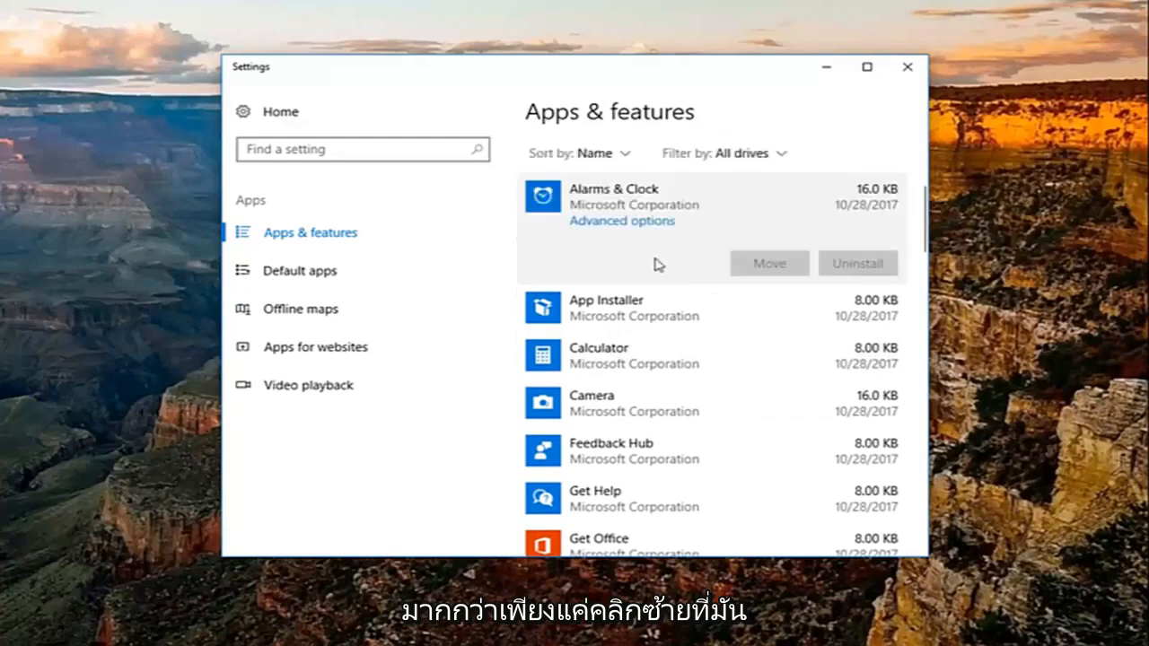
click(754, 454)
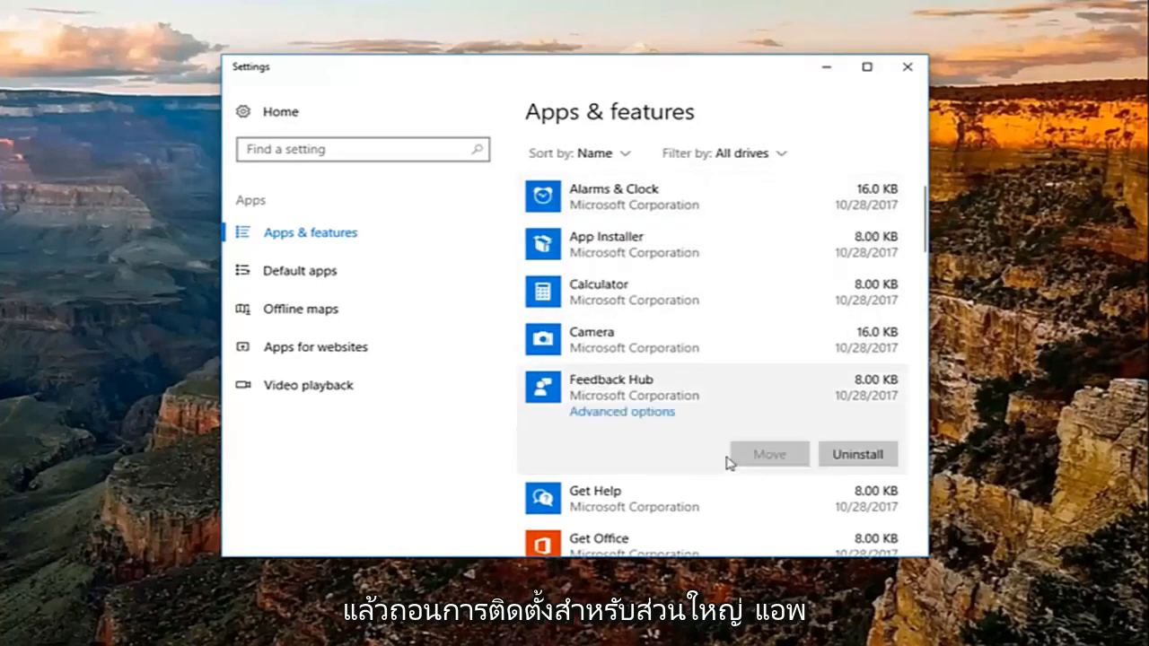
click(636, 207)
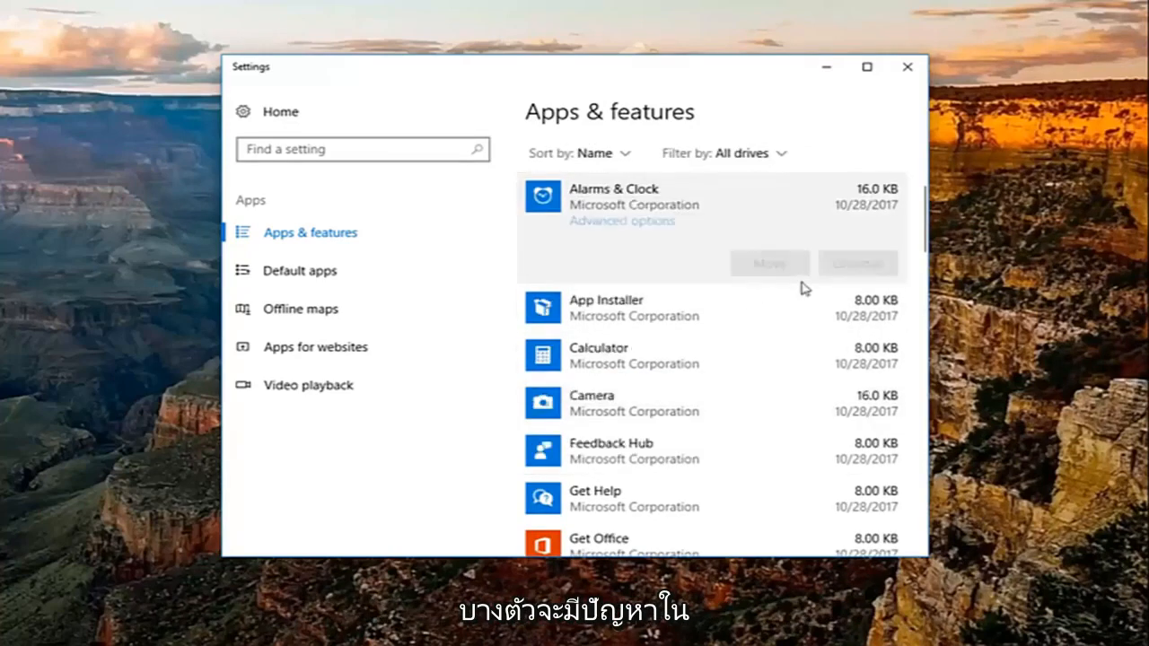
click(648, 324)
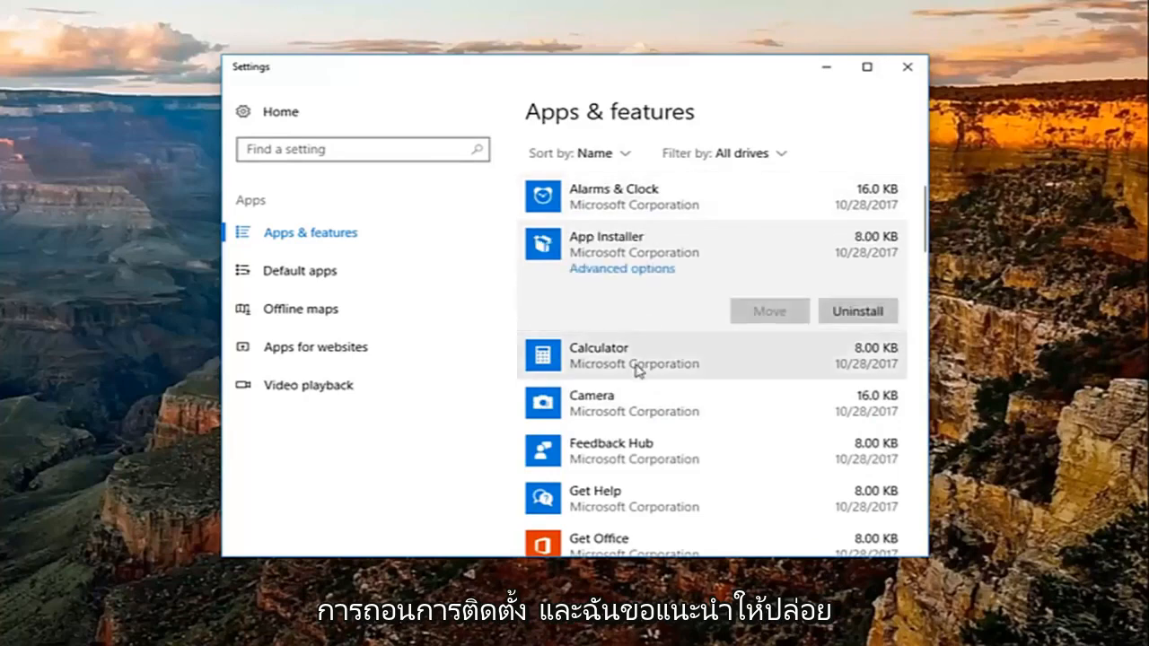
click(635, 371)
click(745, 420)
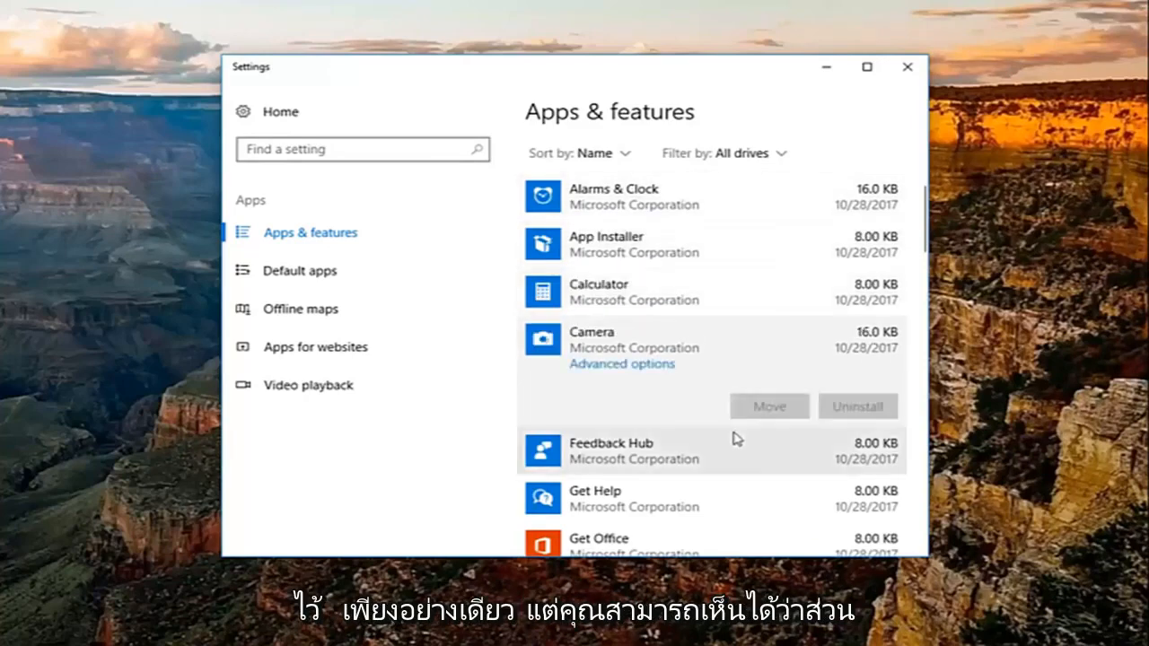
click(752, 458)
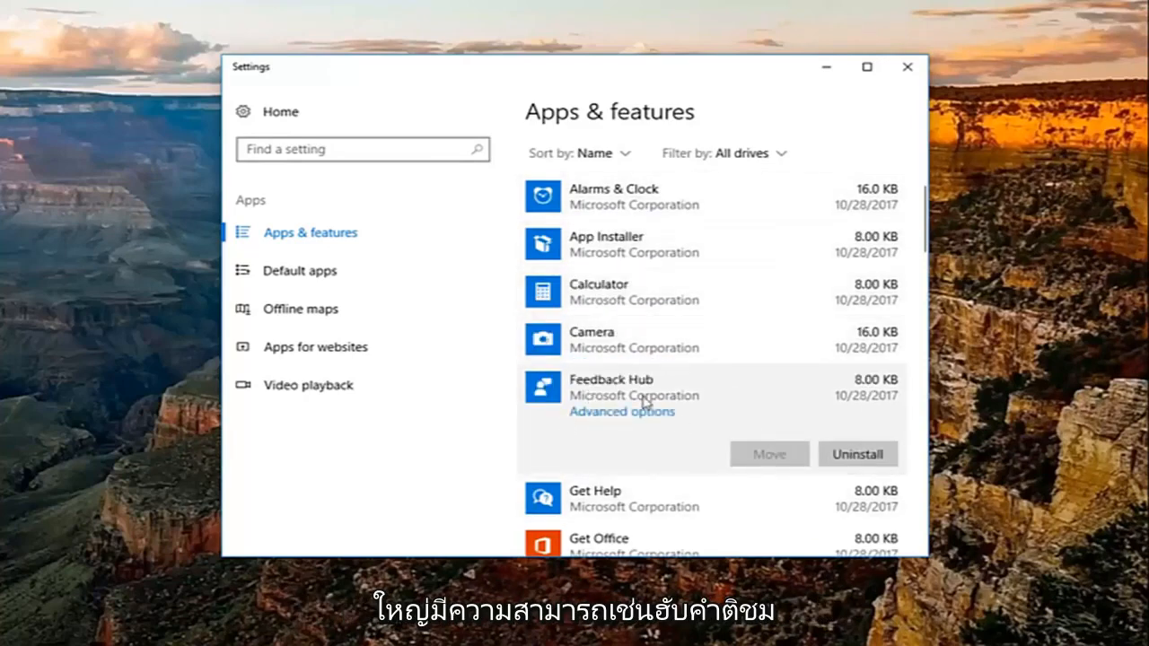
scroll(650, 408, down, 1)
click(565, 440)
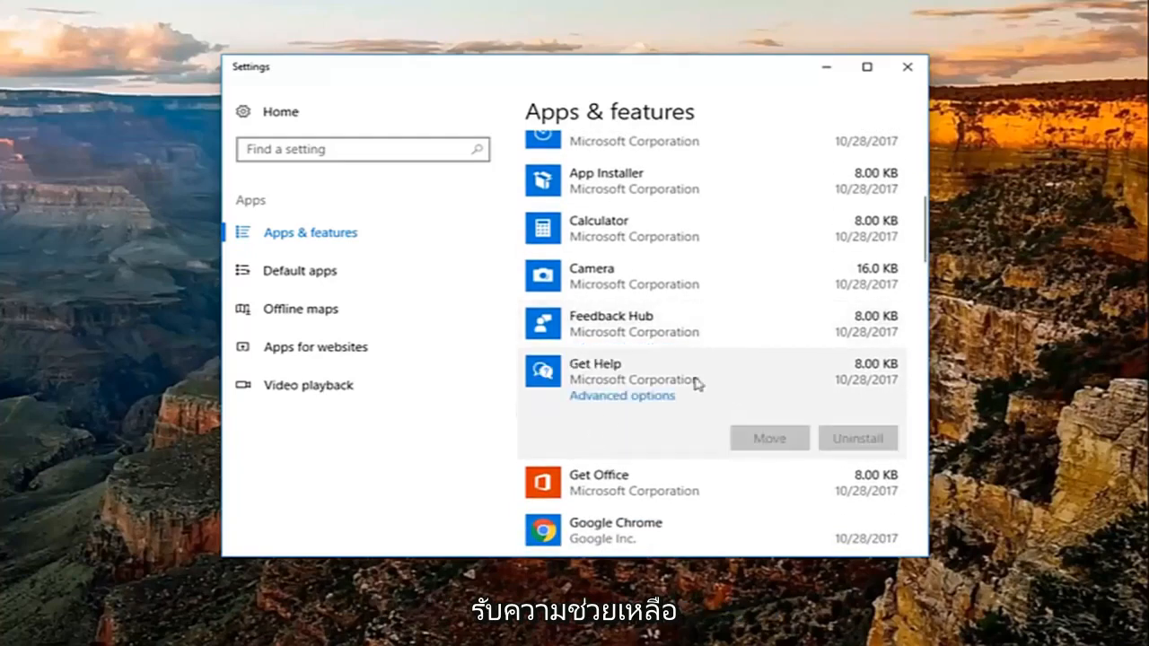
scroll(621, 391, down, 1)
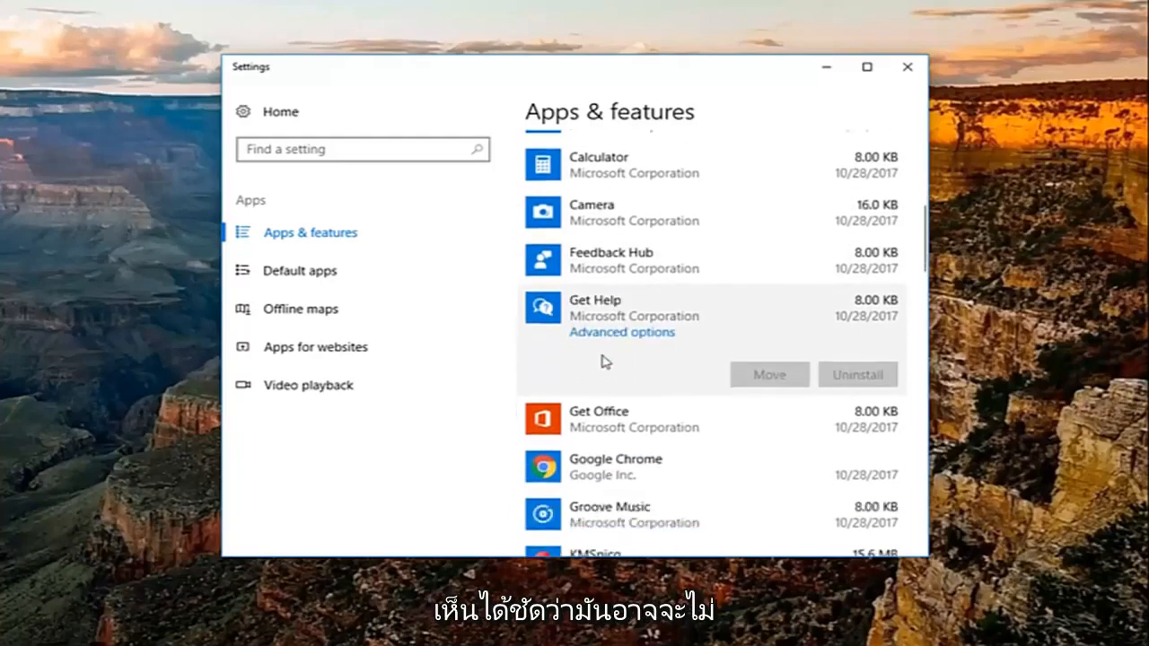
scroll(584, 339, up, 1)
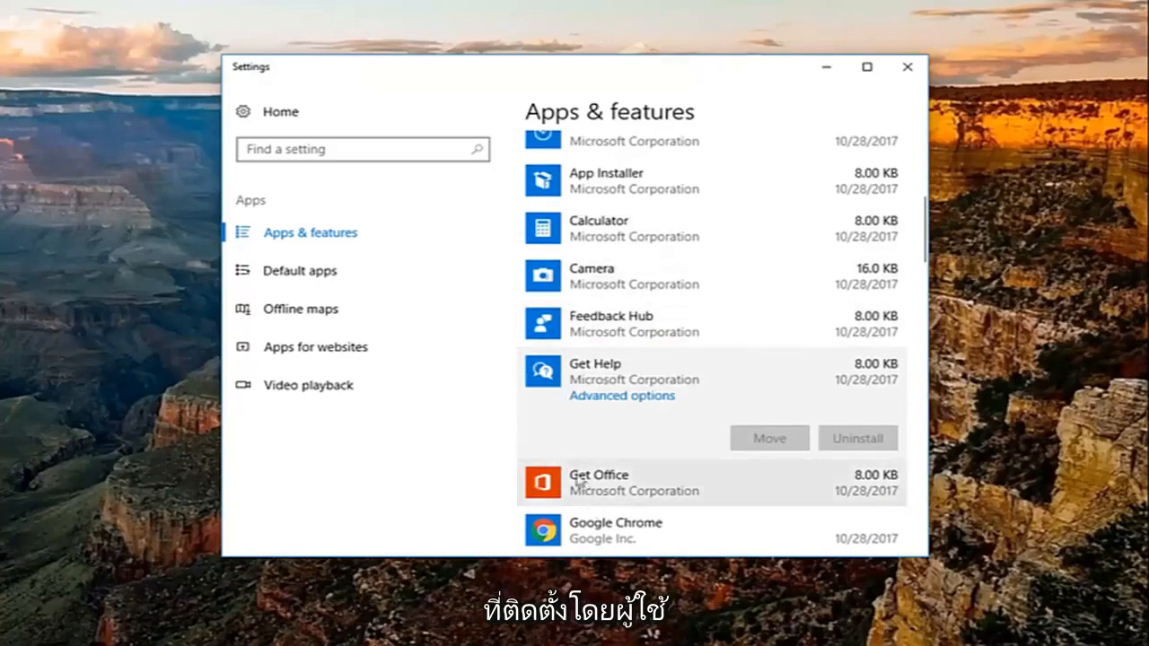
click(641, 280)
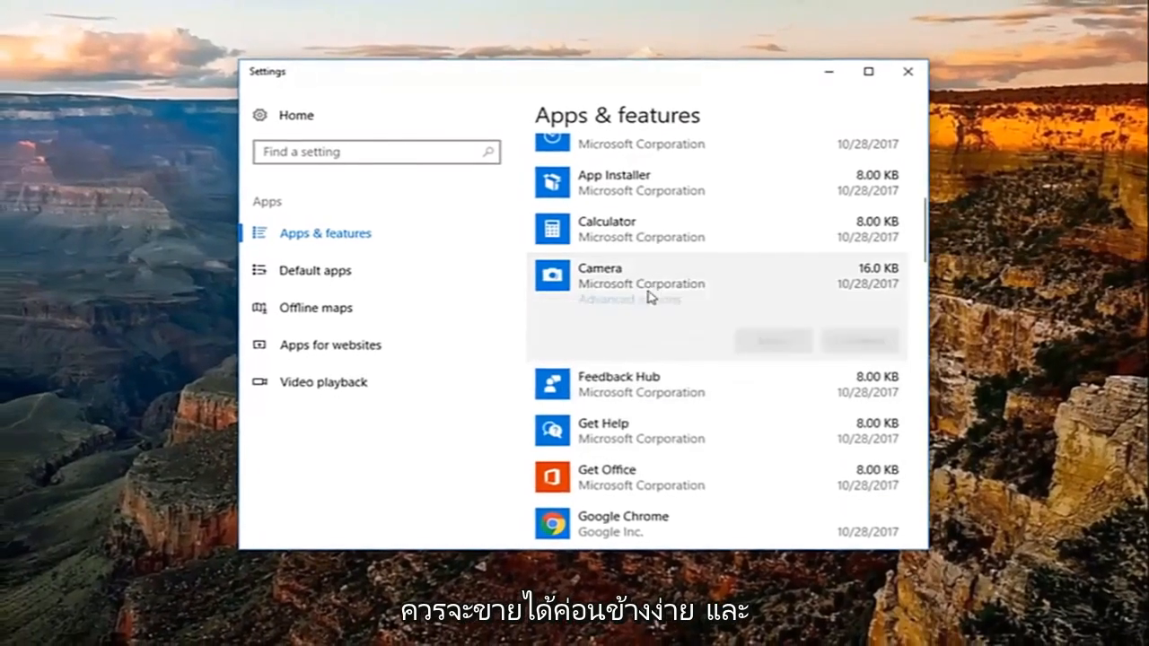
scroll(650, 297, up, 2)
scroll(650, 296, up, 2)
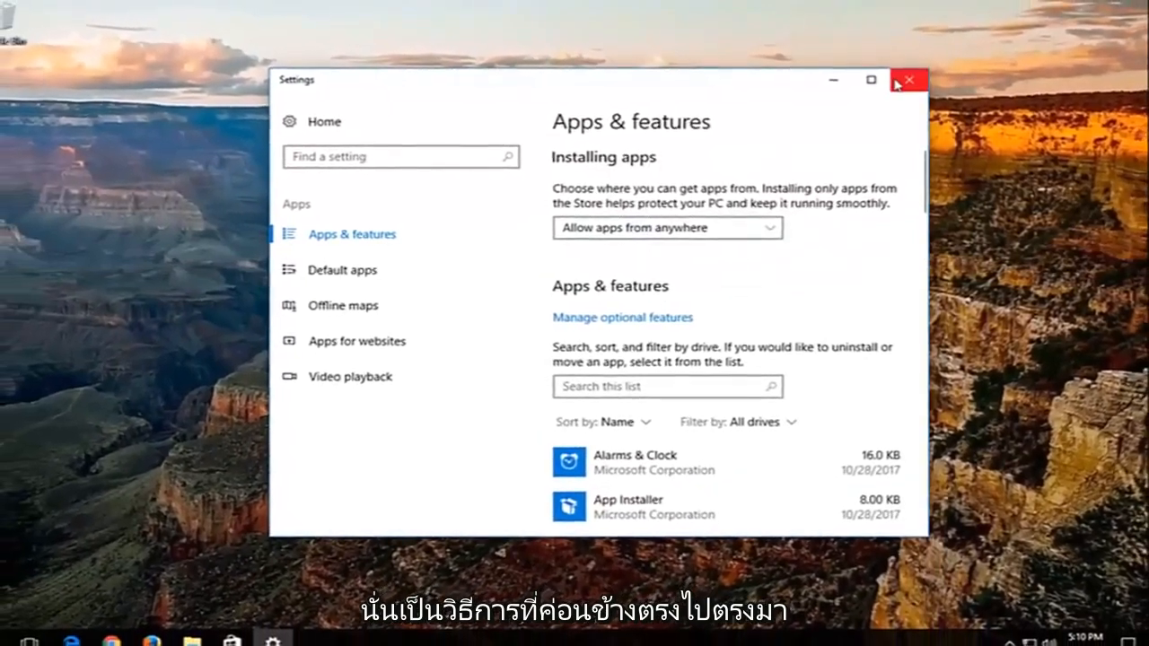
Close the Settings window to return to the bare desktop
click(898, 83)
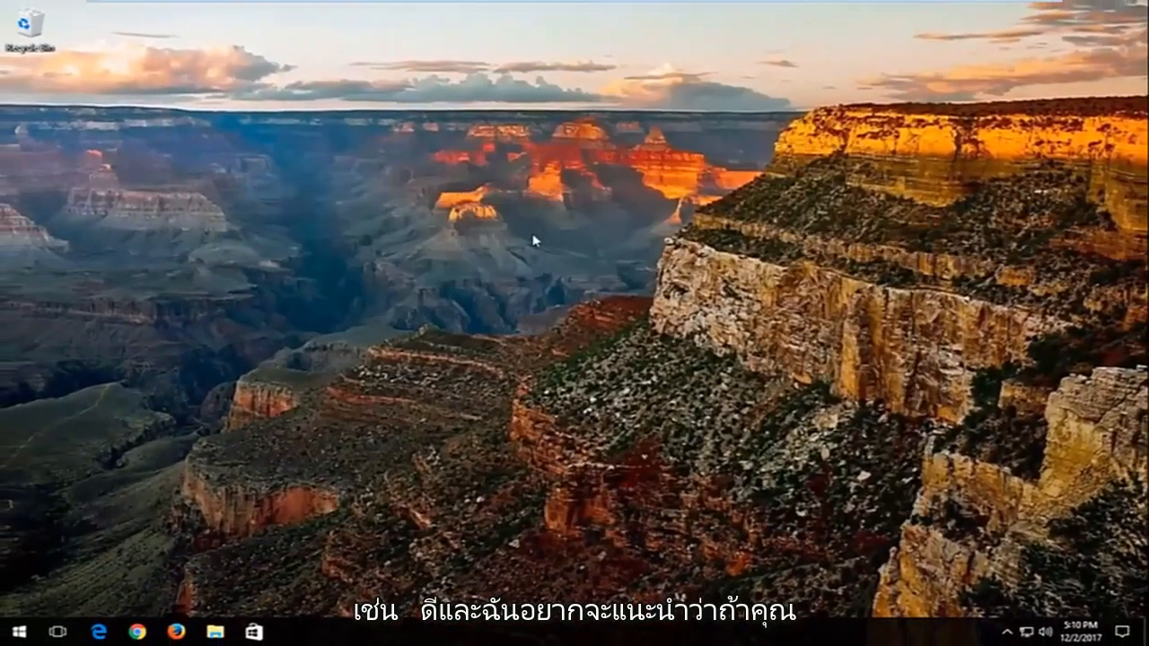